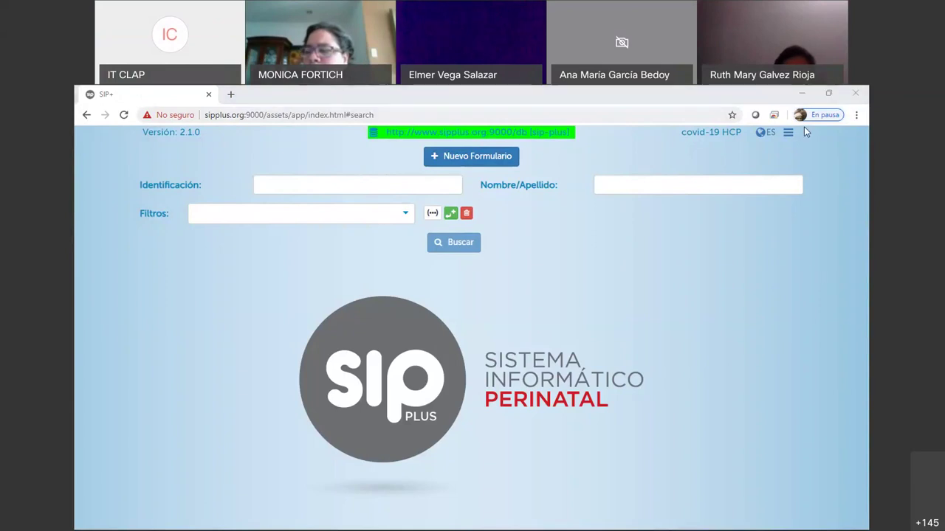
Step: Sign out of the current SIP Plus session via Cerrar sesión and confirm
{"action": "left_click", "coordinate": [788, 132]}
{"action": "left_click", "coordinate": [744, 217]}
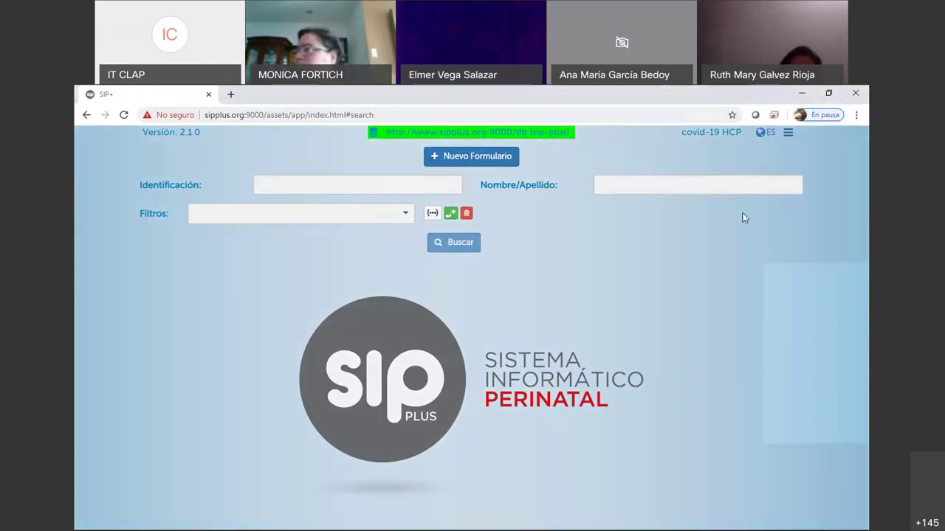
{"action": "left_click", "coordinate": [543, 287]}
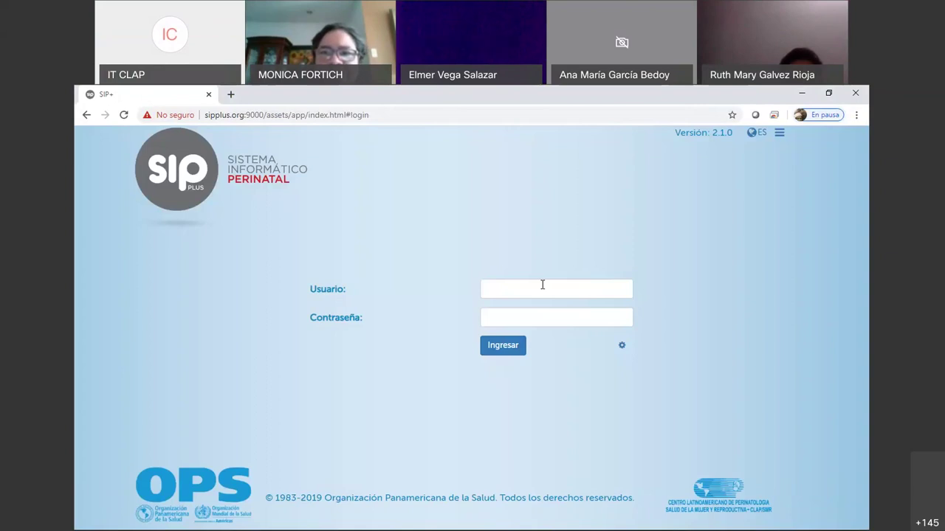
Step: Sign back in with the demo user name and its password
{"action": "left_click", "coordinate": [541, 285]}
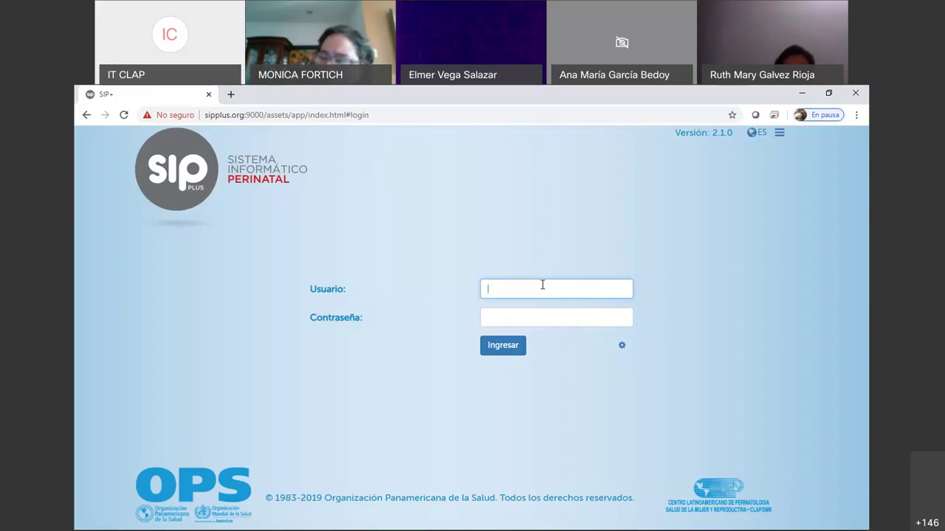
{"action": "type", "text": "co"}
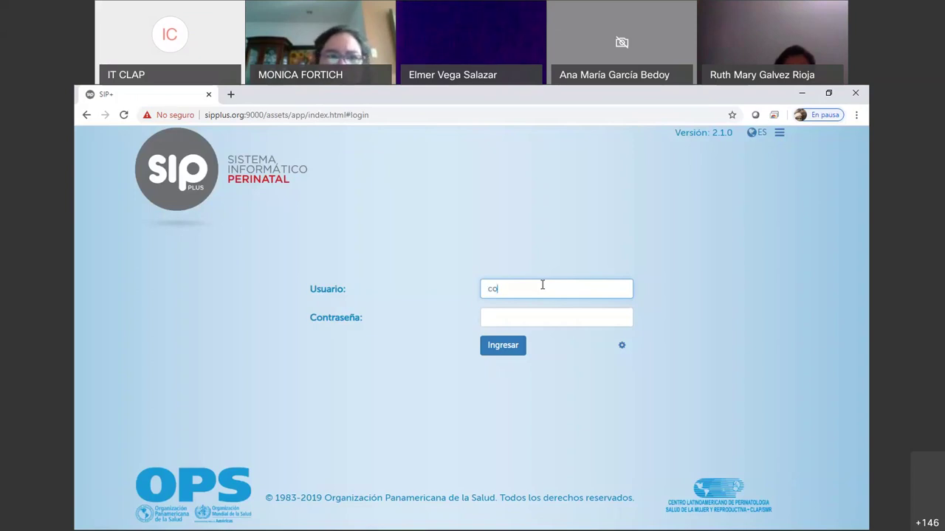
{"action": "type", "text": "vid19"}
{"action": "left_click", "coordinate": [519, 316]}
{"action": "type", "text": "co"}
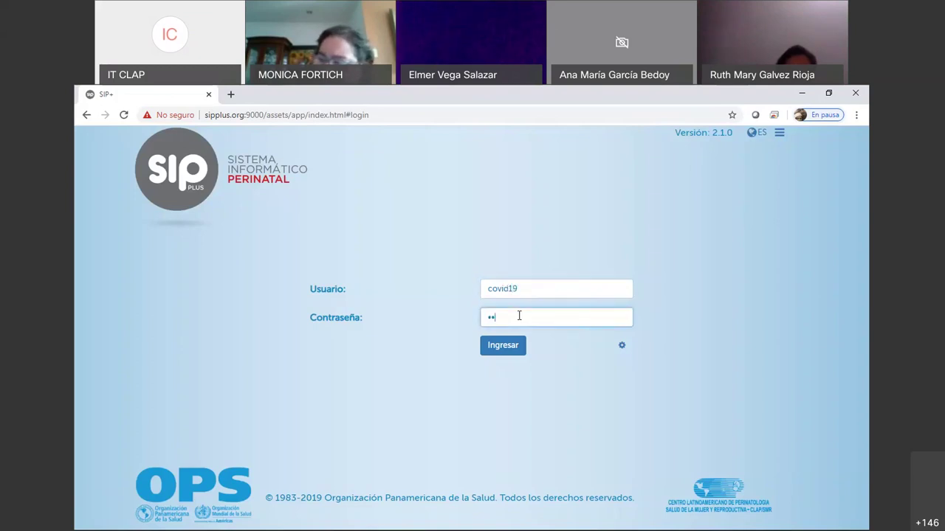
{"action": "type", "text": "vid"}
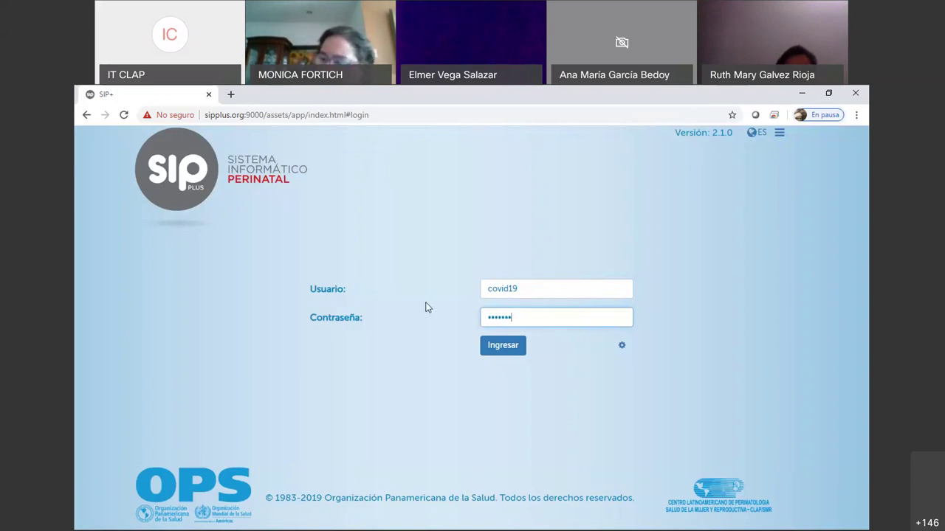
{"action": "left_click", "coordinate": [500, 347]}
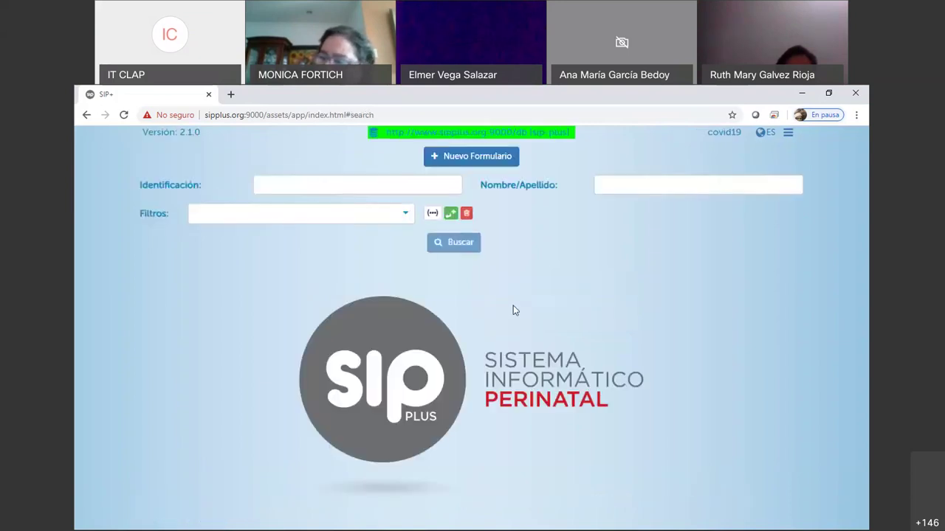
Step: Start a new record for a Uruguayan CI - Cédula de Identidad number and look it up
{"action": "left_click", "coordinate": [467, 213]}
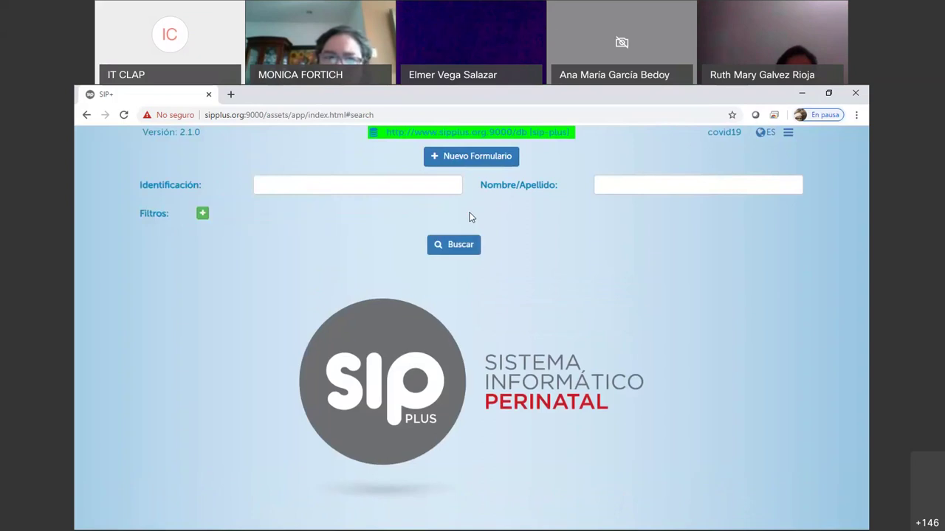
{"action": "left_click", "coordinate": [492, 163]}
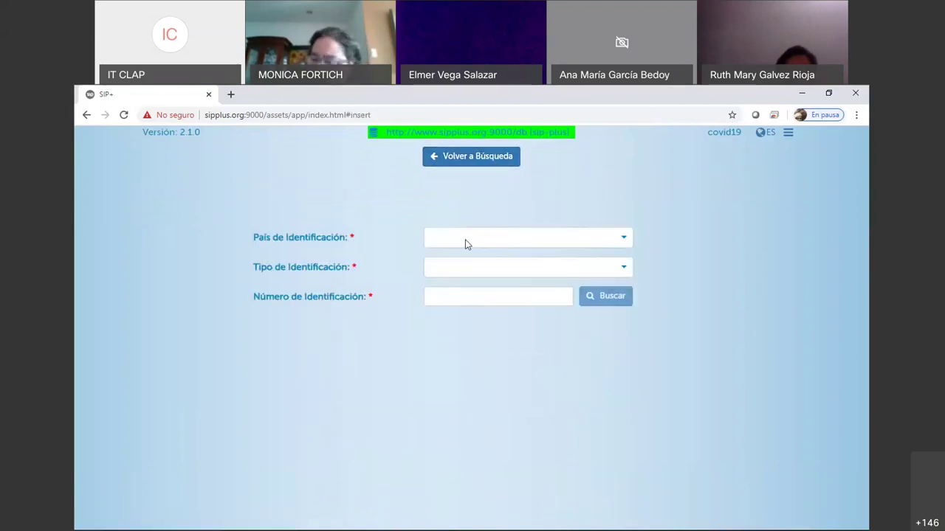
{"action": "left_click", "coordinate": [465, 239]}
{"action": "type", "text": "urug"}
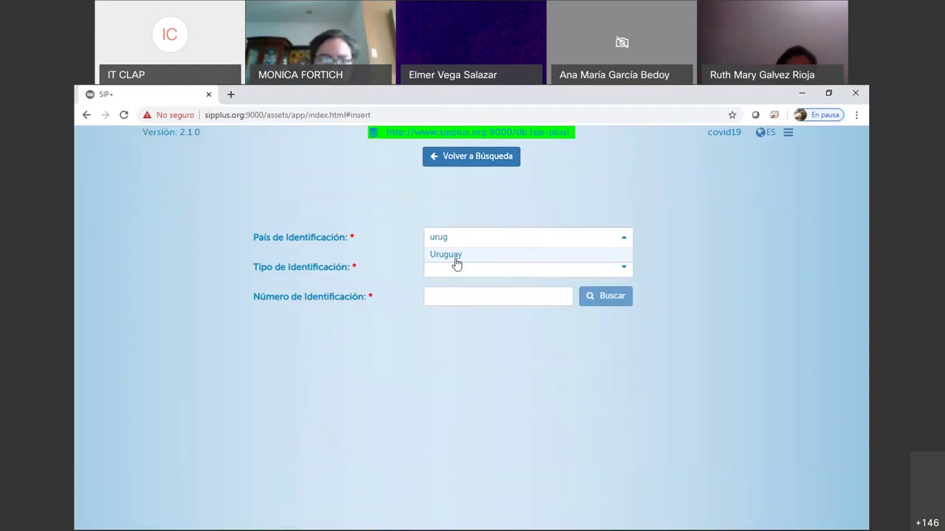
{"action": "left_click", "coordinate": [453, 256]}
{"action": "left_click", "coordinate": [455, 268]}
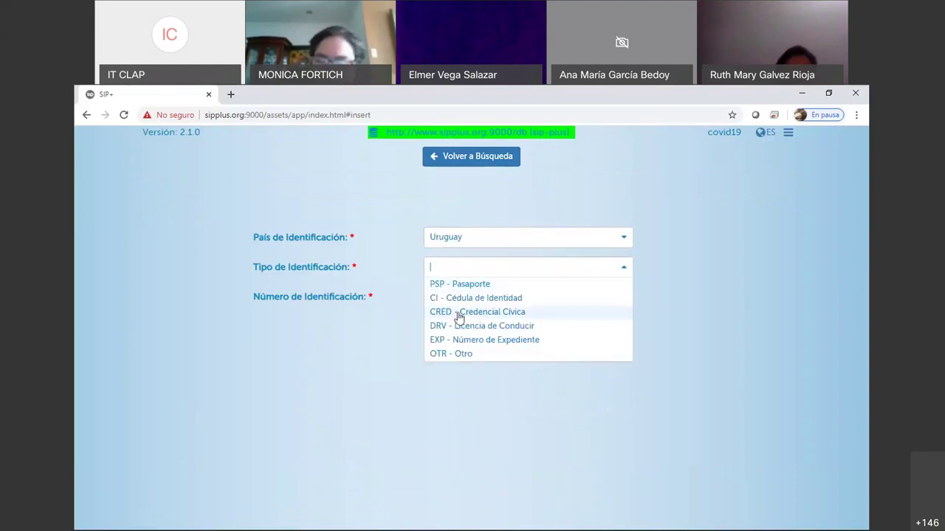
{"action": "left_click", "coordinate": [461, 298]}
{"action": "left_click", "coordinate": [466, 298]}
{"action": "type", "text": "1234777"}
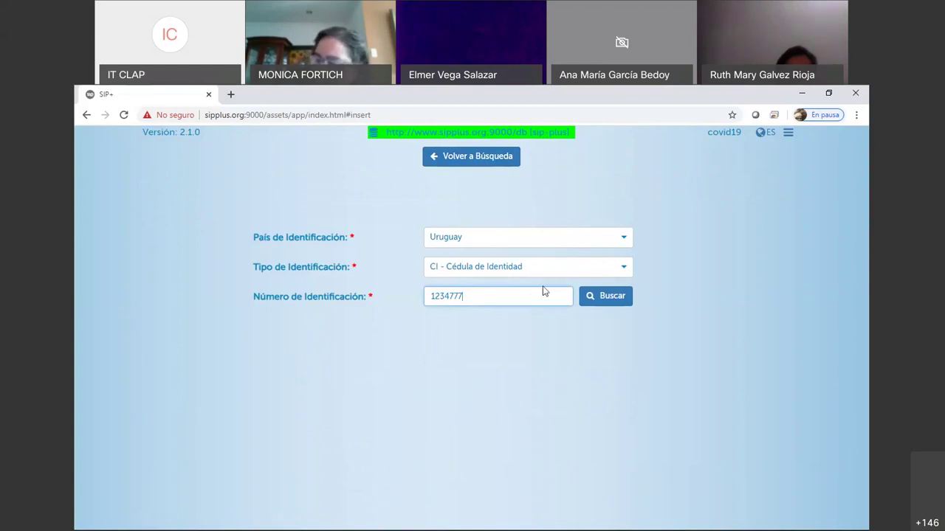
{"action": "left_click", "coordinate": [595, 298]}
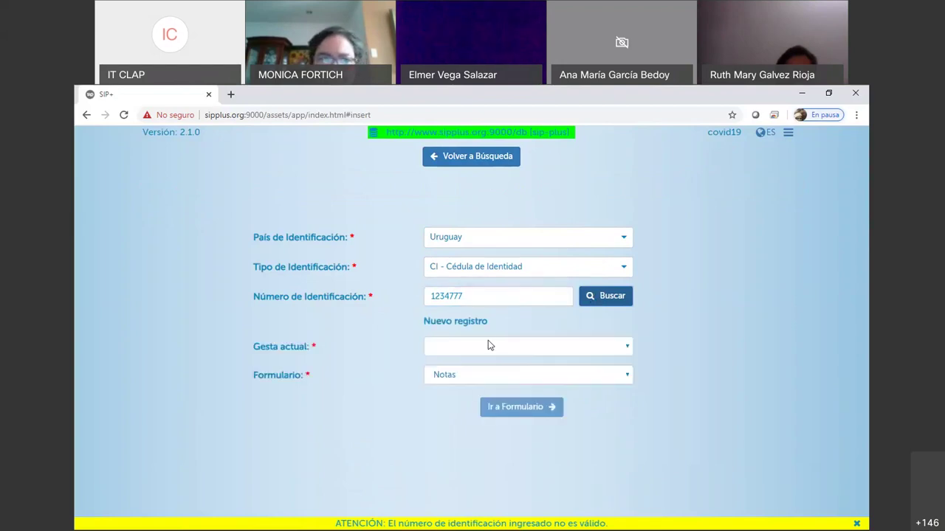
Step: Set Gesta actual to 2 and open the COVID-19 - Materno form
{"action": "left_click", "coordinate": [487, 345]}
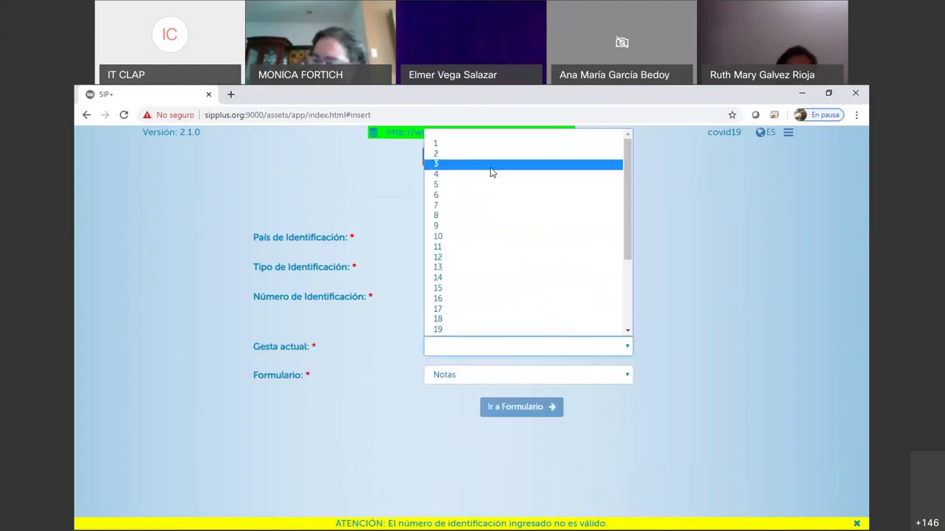
{"action": "left_click", "coordinate": [490, 155]}
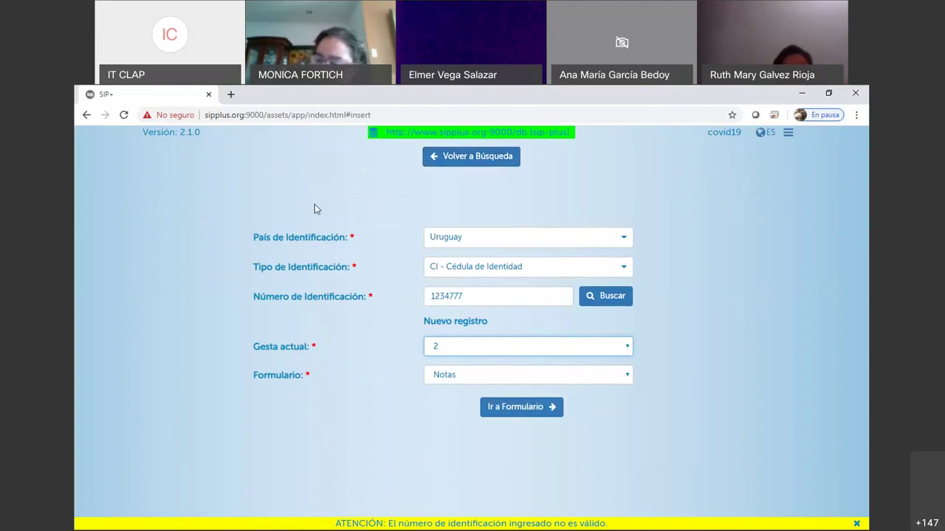
{"action": "left_click", "coordinate": [463, 376]}
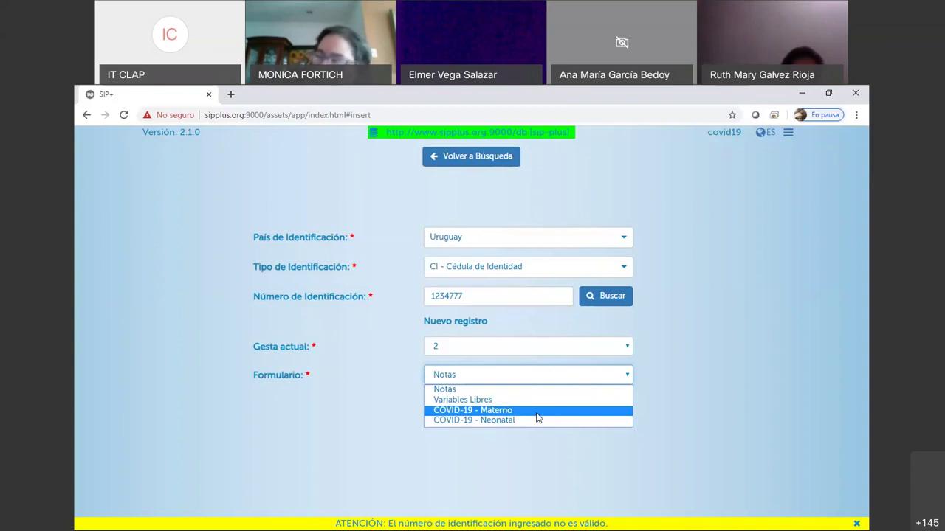
{"action": "left_click", "coordinate": [538, 415]}
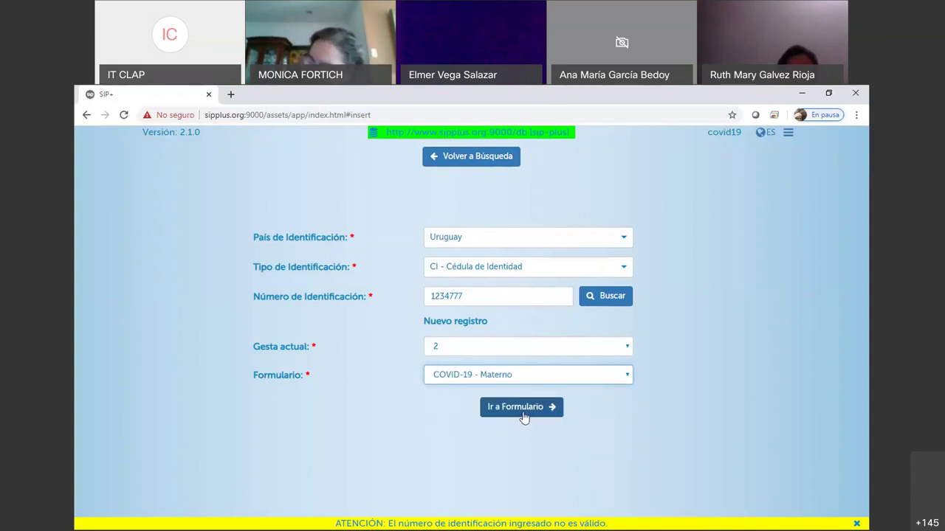
{"action": "left_click", "coordinate": [523, 415]}
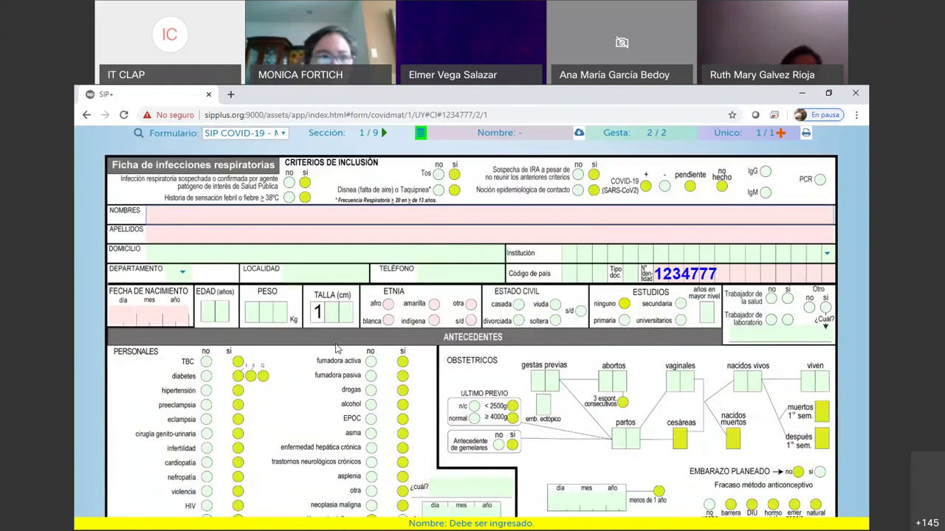
Step: Mark suspected respiratory infection as yes and switch to the COVID-19 - Neonatal form
{"action": "left_click", "coordinate": [306, 184]}
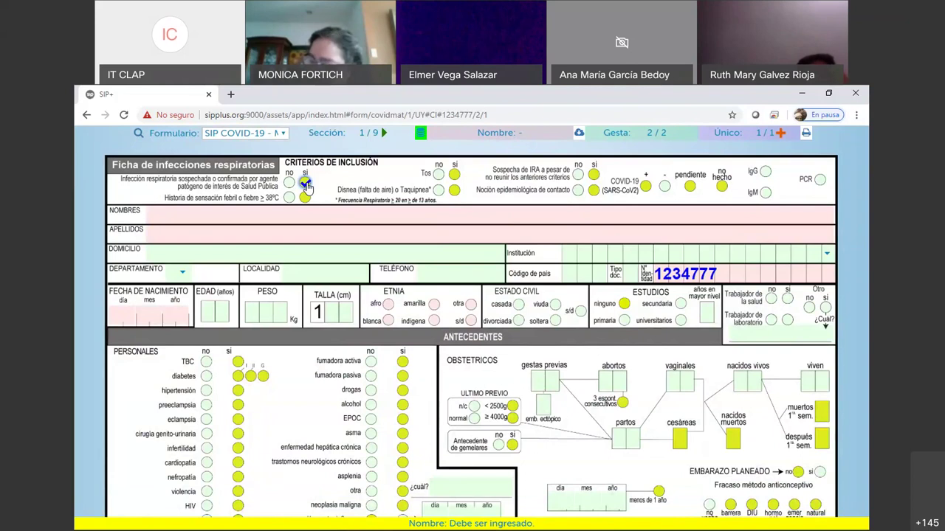
{"action": "left_click", "coordinate": [276, 134]}
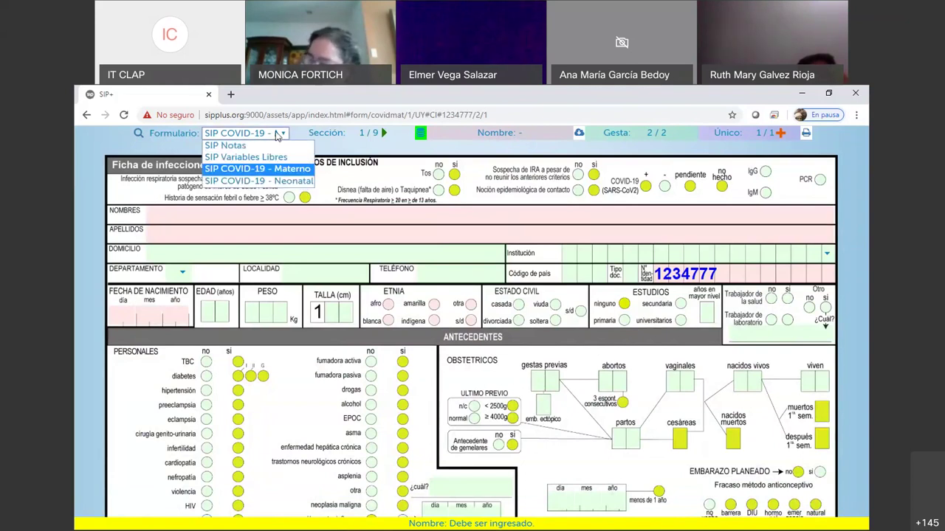
{"action": "left_click", "coordinate": [295, 181]}
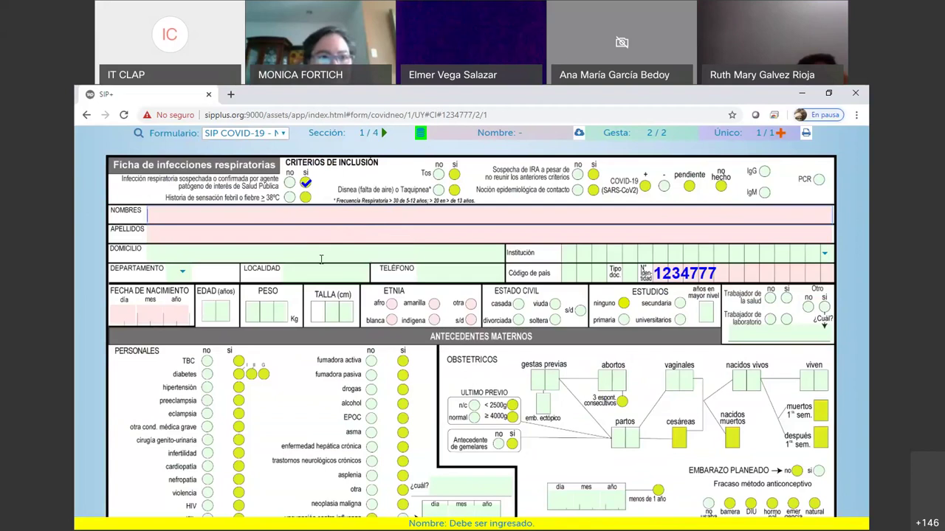
Step: Keep SIP COVID-19 - Neonatal selected and return to the patient search screen
{"action": "left_click", "coordinate": [264, 135]}
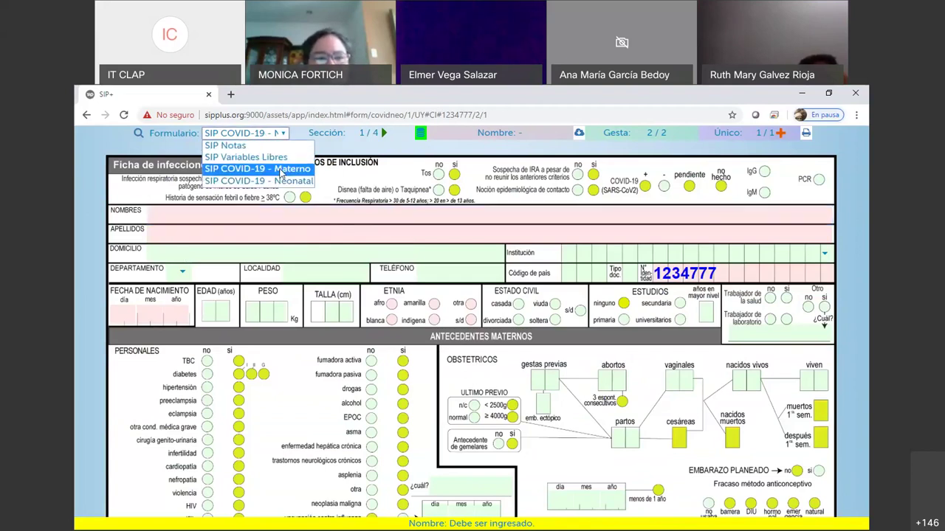
{"action": "left_click", "coordinate": [279, 180]}
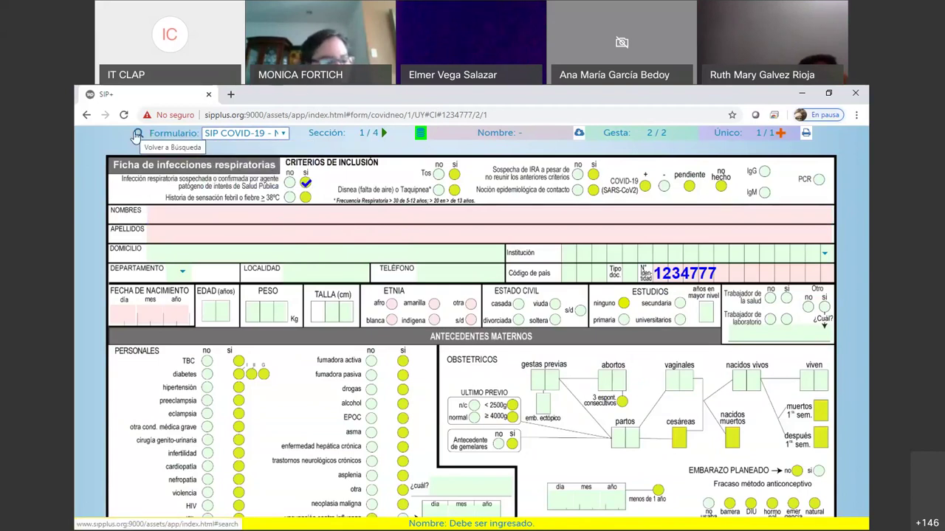
{"action": "left_click", "coordinate": [138, 134]}
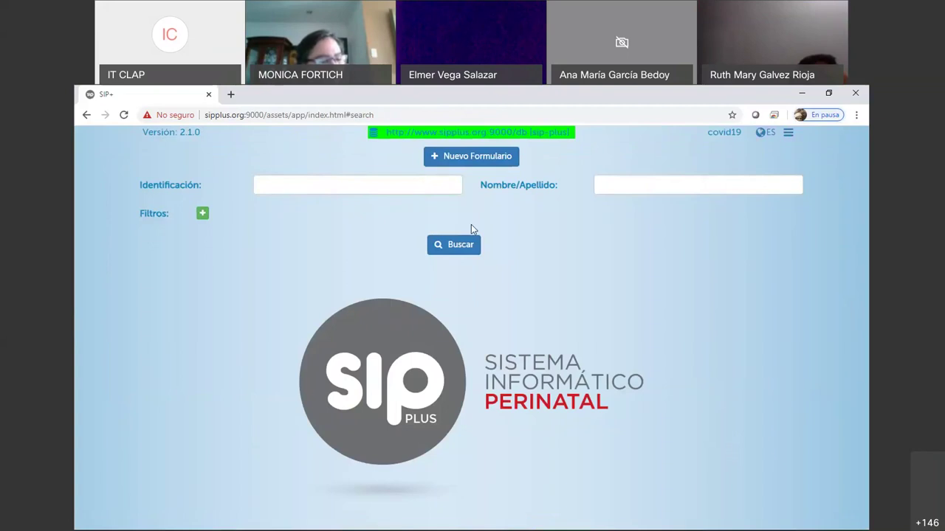
Step: Search Nombre/Apellido by the patient's surname and open the first match's SIP COVID-19 - Materno form
{"action": "left_click", "coordinate": [628, 184]}
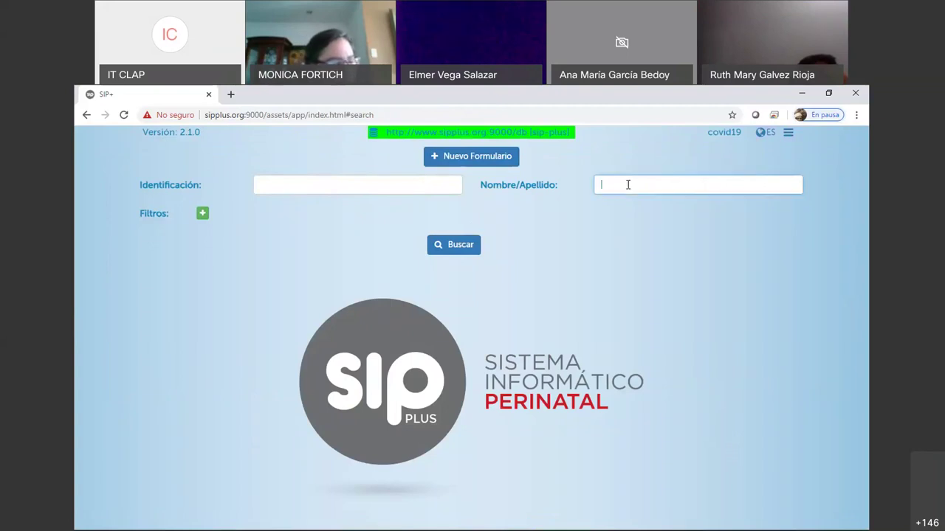
{"action": "type", "text": "morf"}
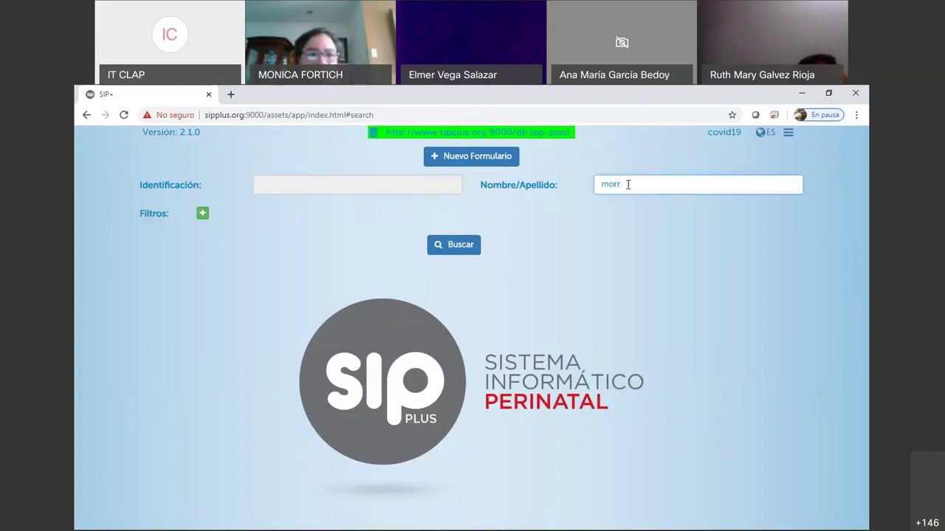
{"action": "key", "text": "BackSpace"}
{"action": "key", "text": "BackSpace"}
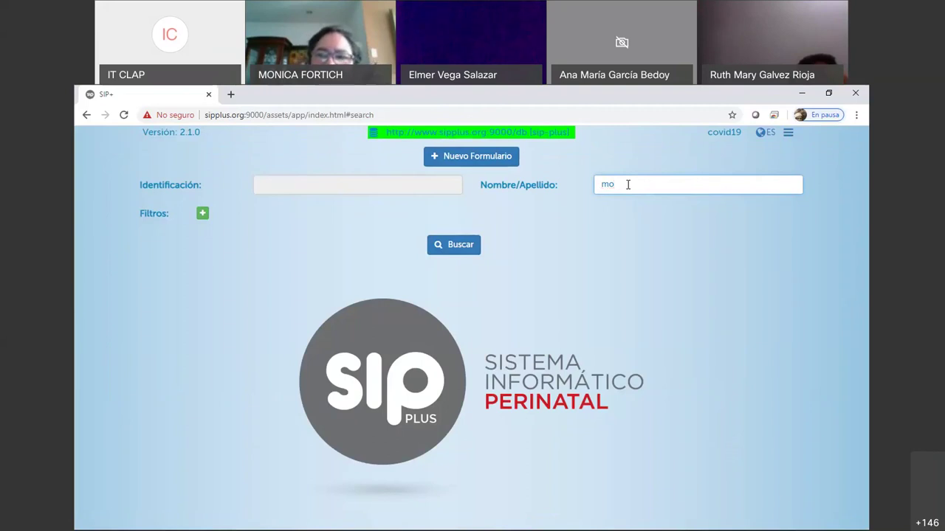
{"action": "type", "text": "ore"}
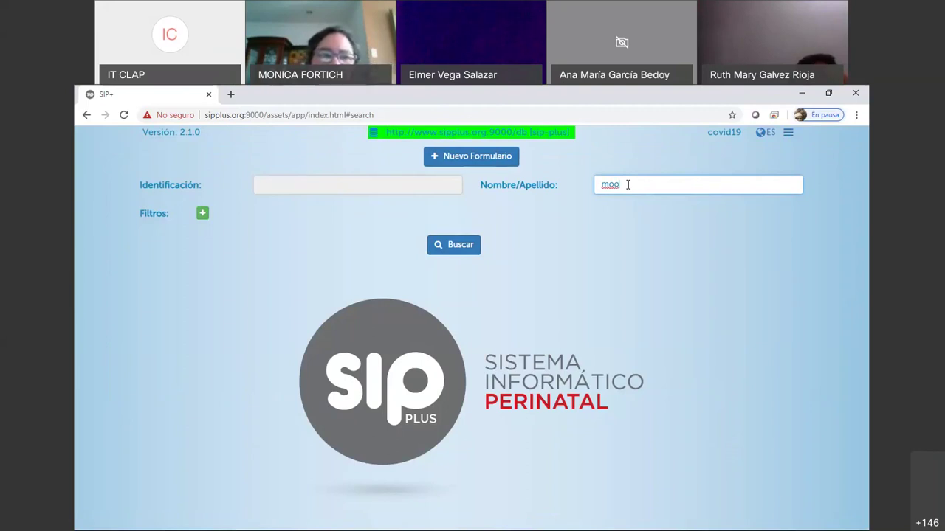
{"action": "left_click", "coordinate": [464, 248]}
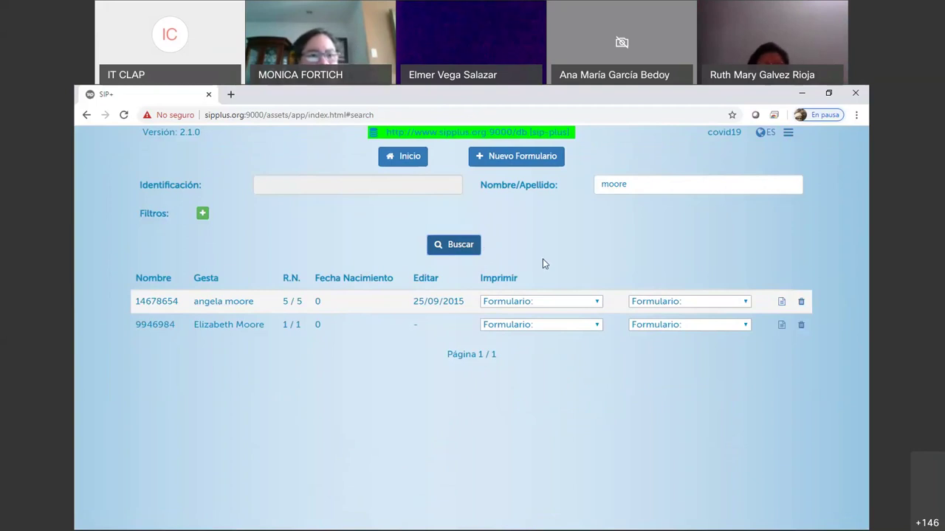
{"action": "left_click", "coordinate": [556, 301]}
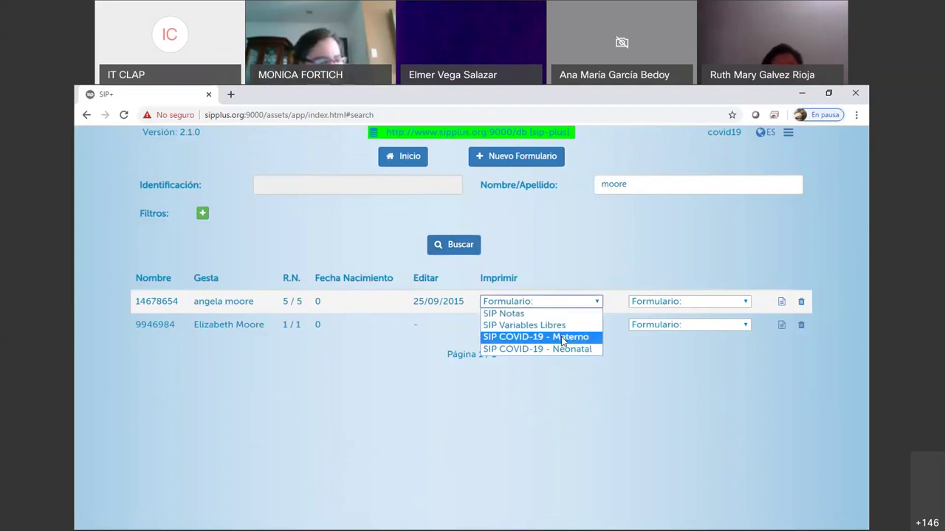
{"action": "left_click", "coordinate": [561, 338]}
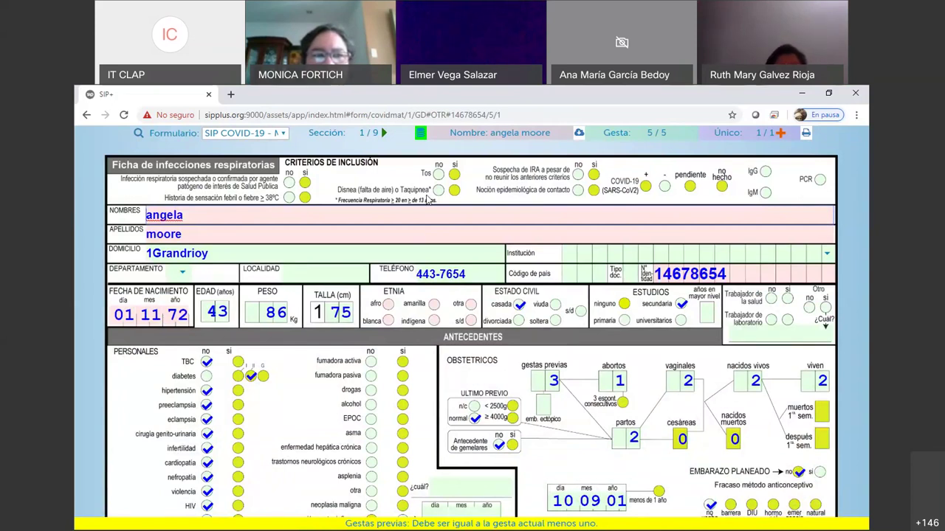
Step: Advance to section 3/9, mark falta de aire as no, and return to search results
{"action": "left_click", "coordinate": [384, 134]}
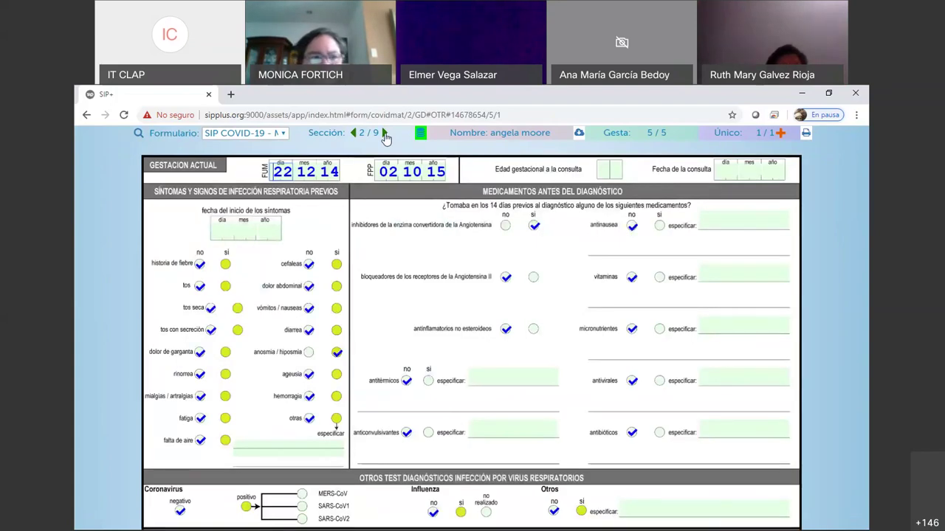
{"action": "left_click", "coordinate": [385, 134]}
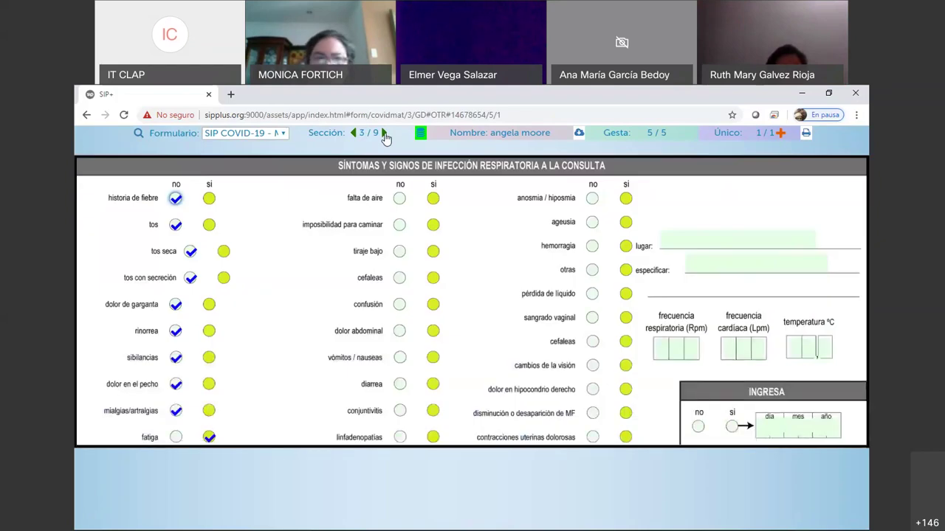
{"action": "left_click", "coordinate": [399, 198]}
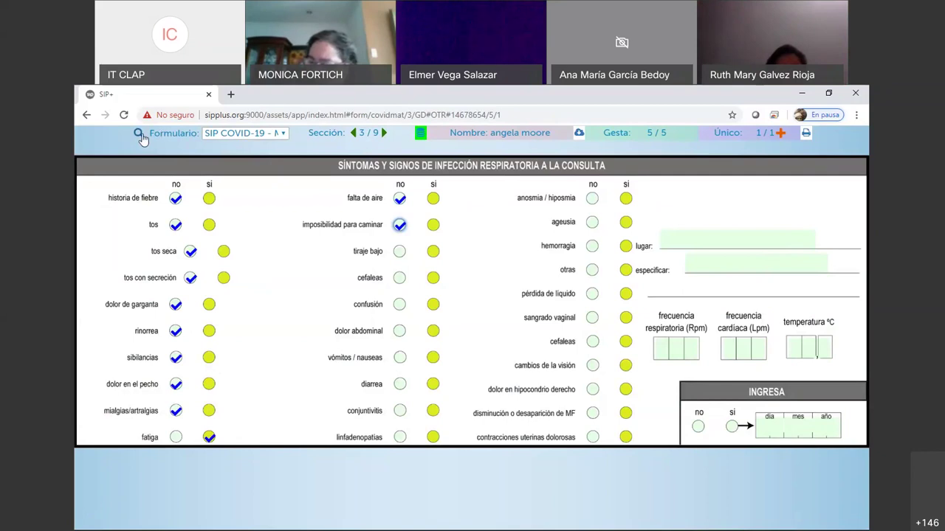
{"action": "left_click", "coordinate": [140, 135]}
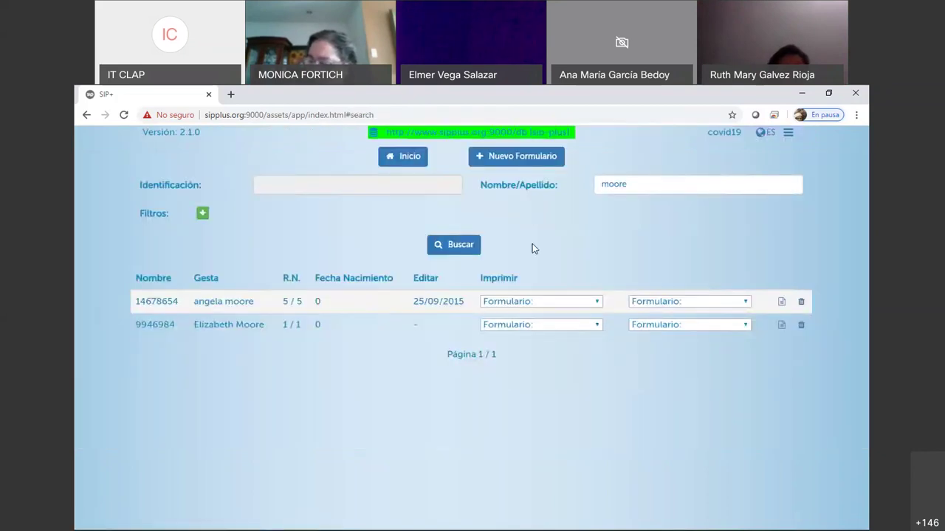
{"action": "left_click", "coordinate": [531, 301]}
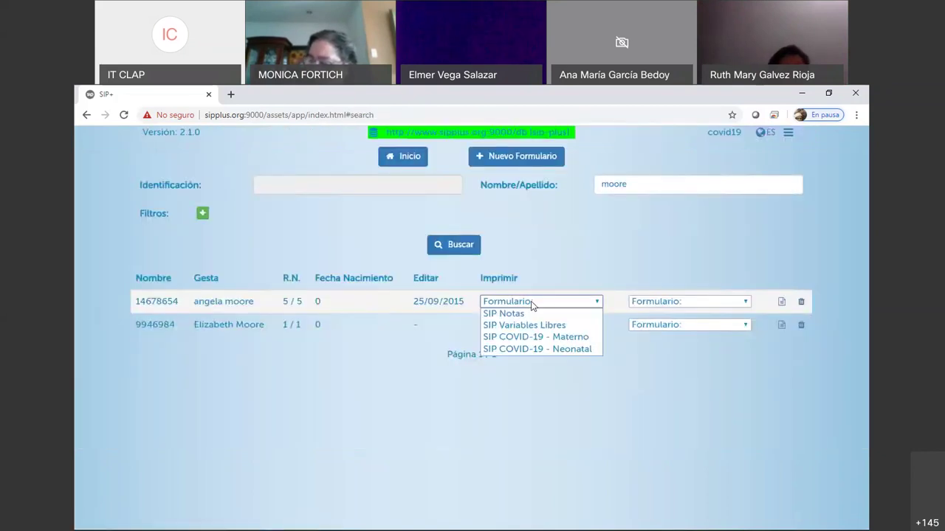
{"action": "left_click", "coordinate": [542, 349]}
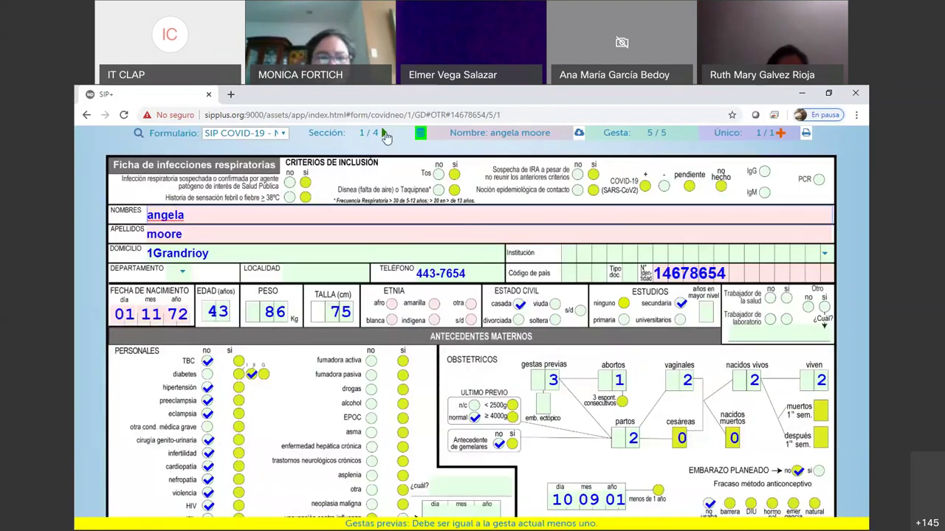
{"action": "left_click", "coordinate": [384, 133]}
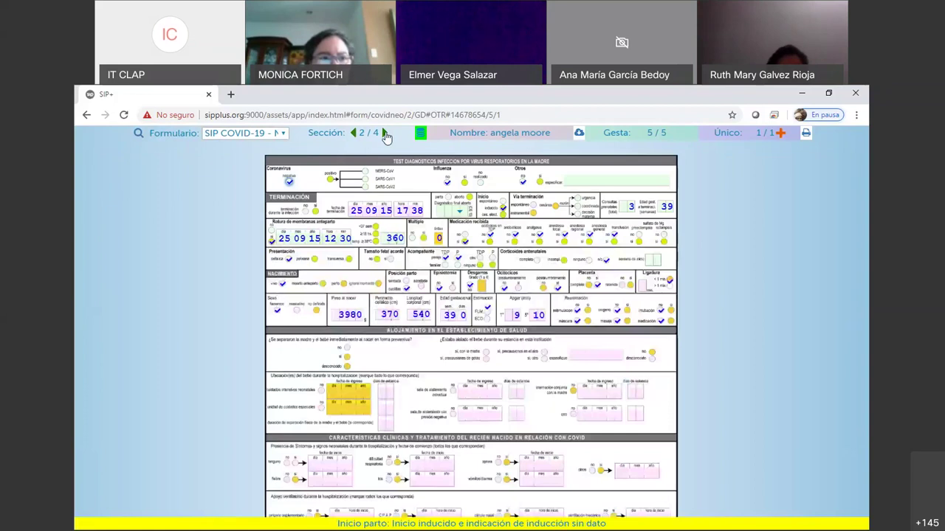
{"action": "left_click", "coordinate": [384, 133]}
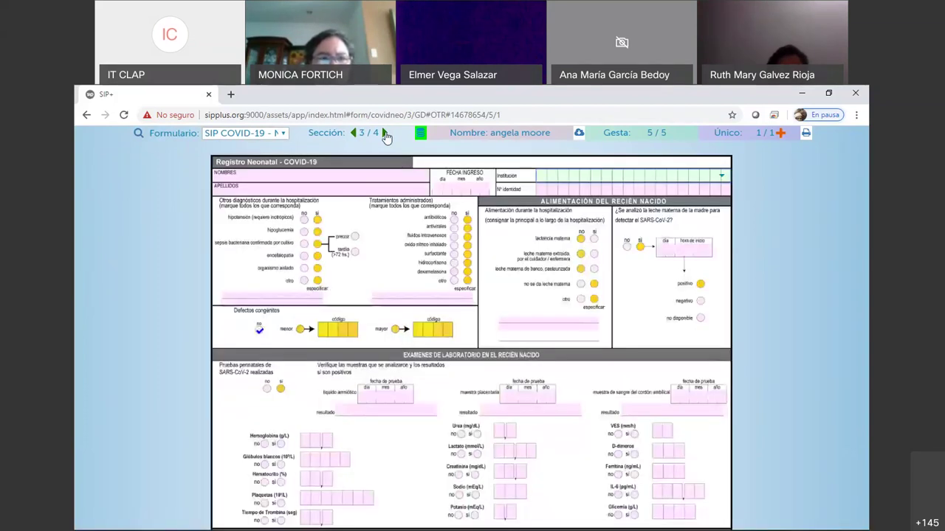
{"action": "left_click", "coordinate": [384, 134]}
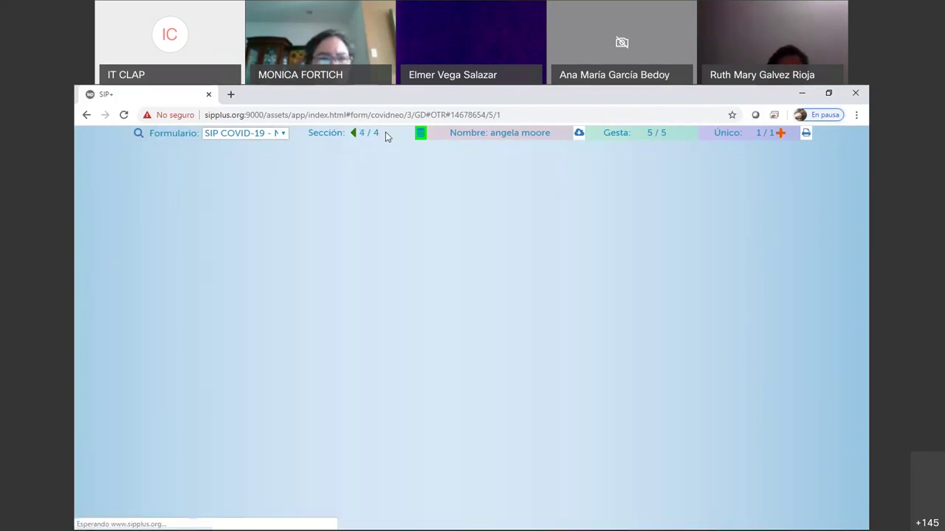
{"action": "left_click", "coordinate": [139, 133]}
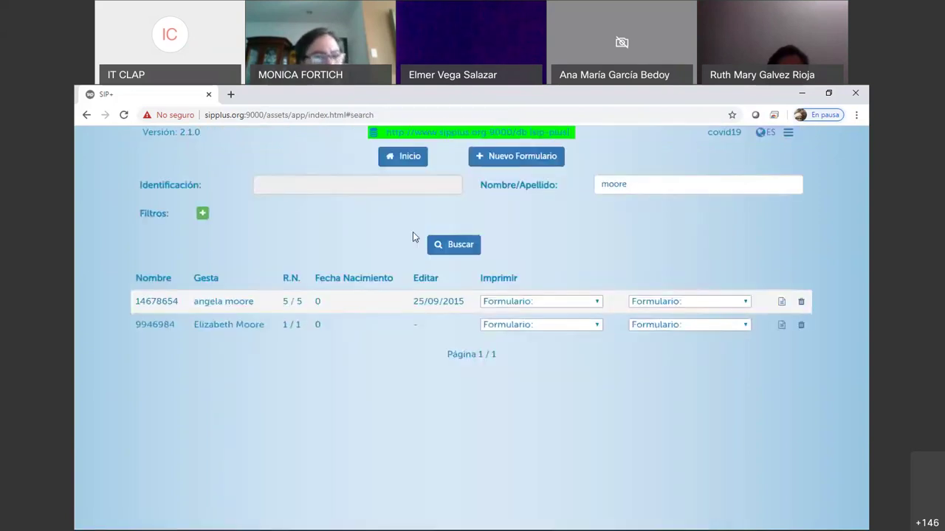